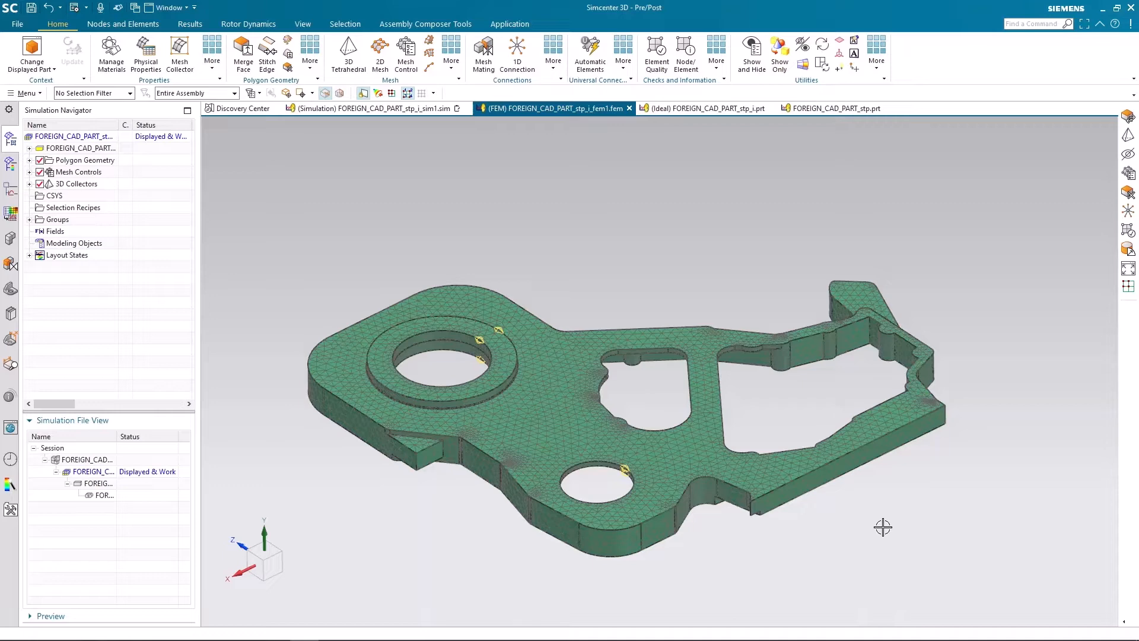
Step: Make the FOREIGN_CAD_PART_stp_i_sim1 simulation file the displayed part and review the available constraint types
double_click(99, 459)
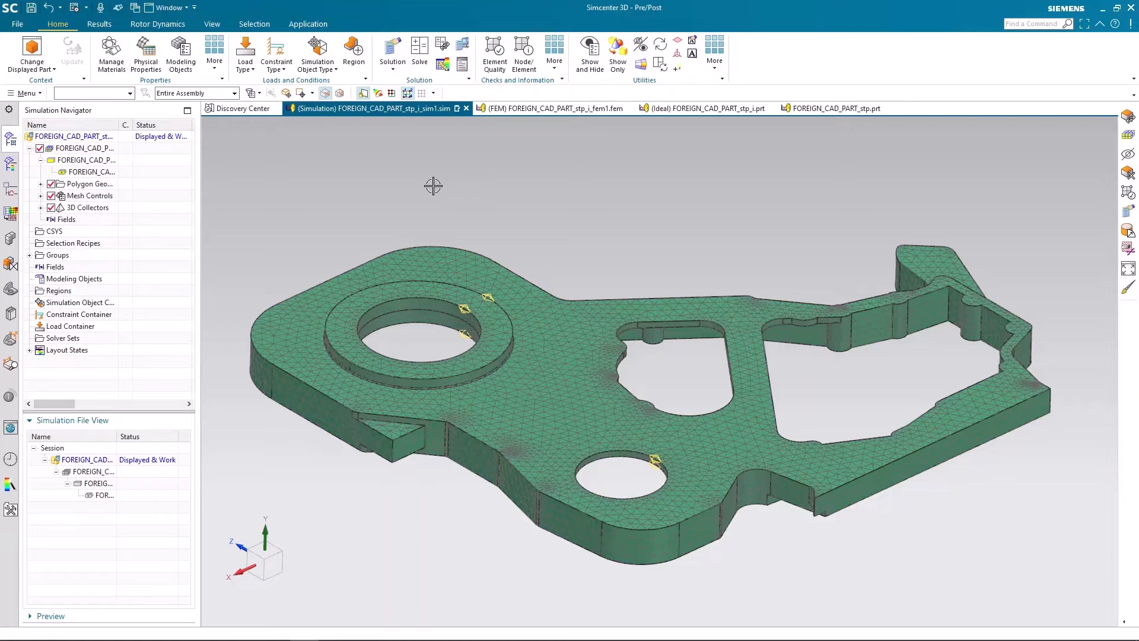
click(282, 70)
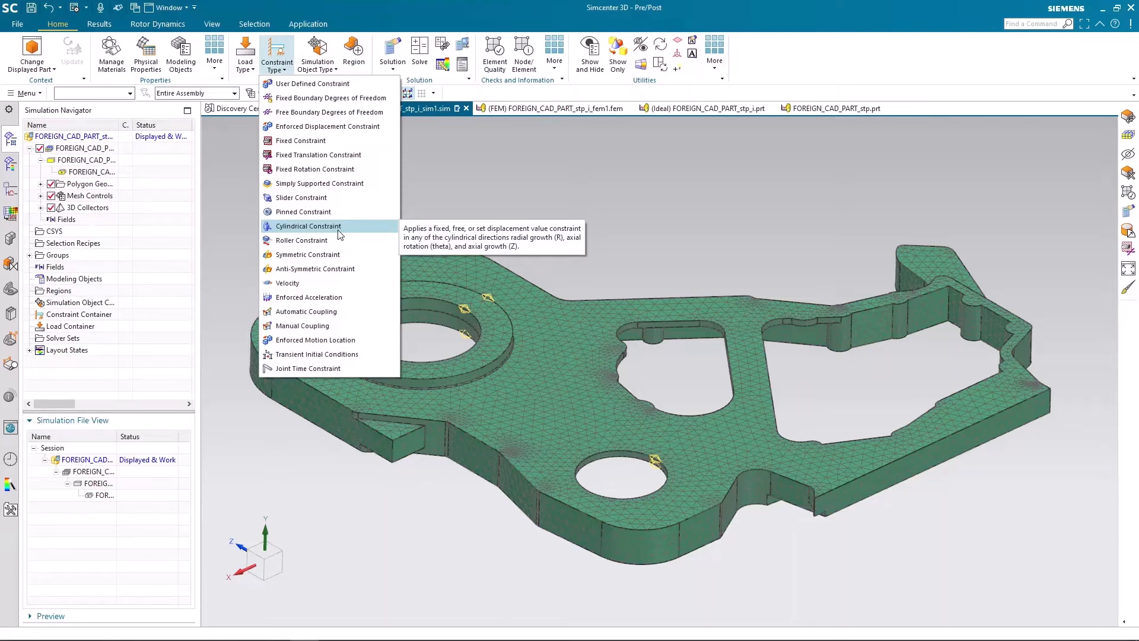
click(595, 216)
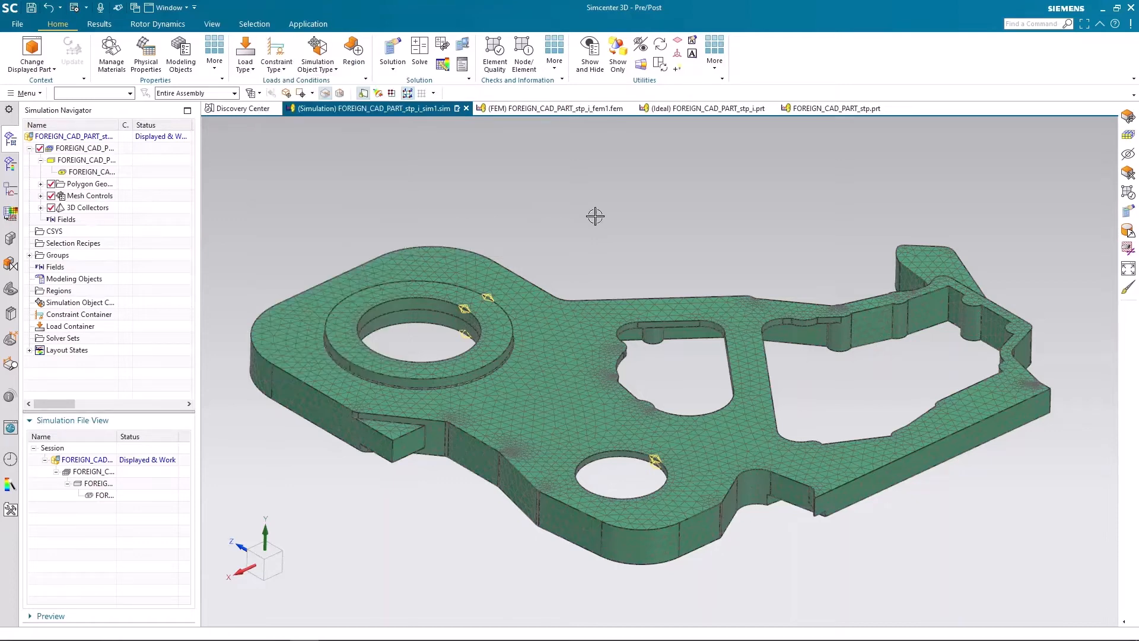
Step: Apply a Fixed Translation Constraint to the polygon face running along the rim of the perimeter wall on the part's open side
middle_drag(636, 267, 647, 142)
middle_drag(716, 177, 716, 174)
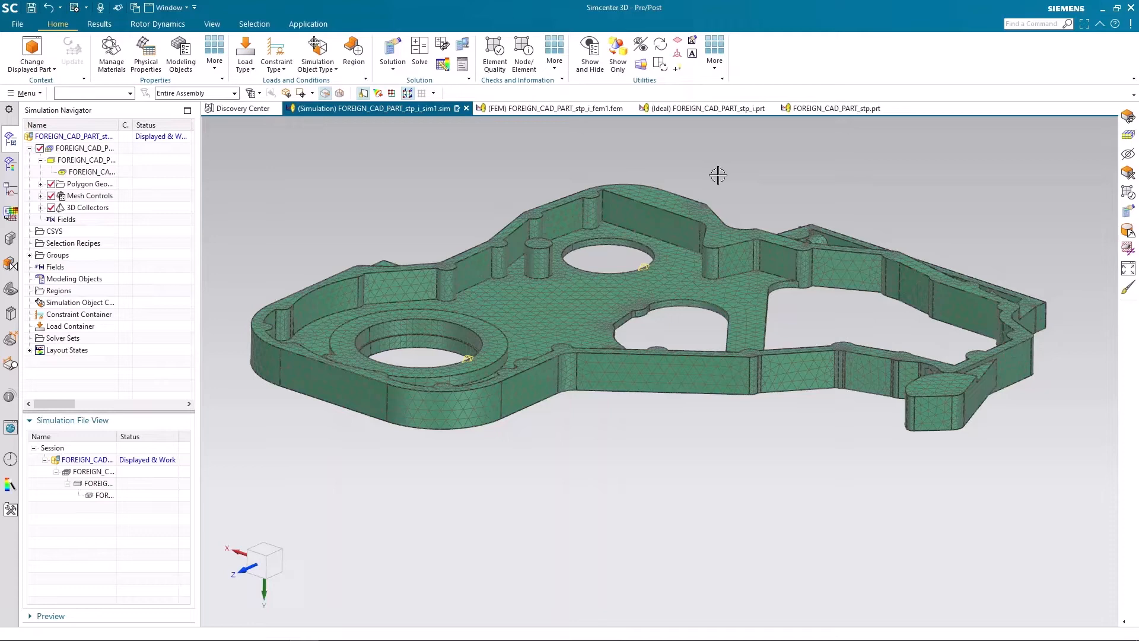
middle_drag(716, 176, 717, 183)
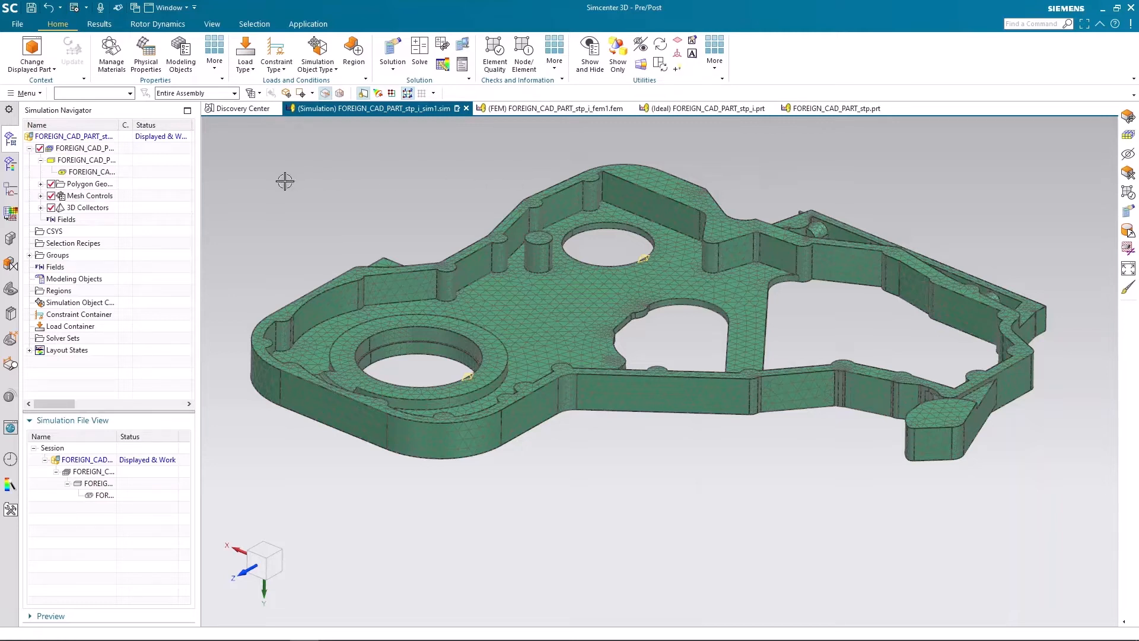
click(287, 71)
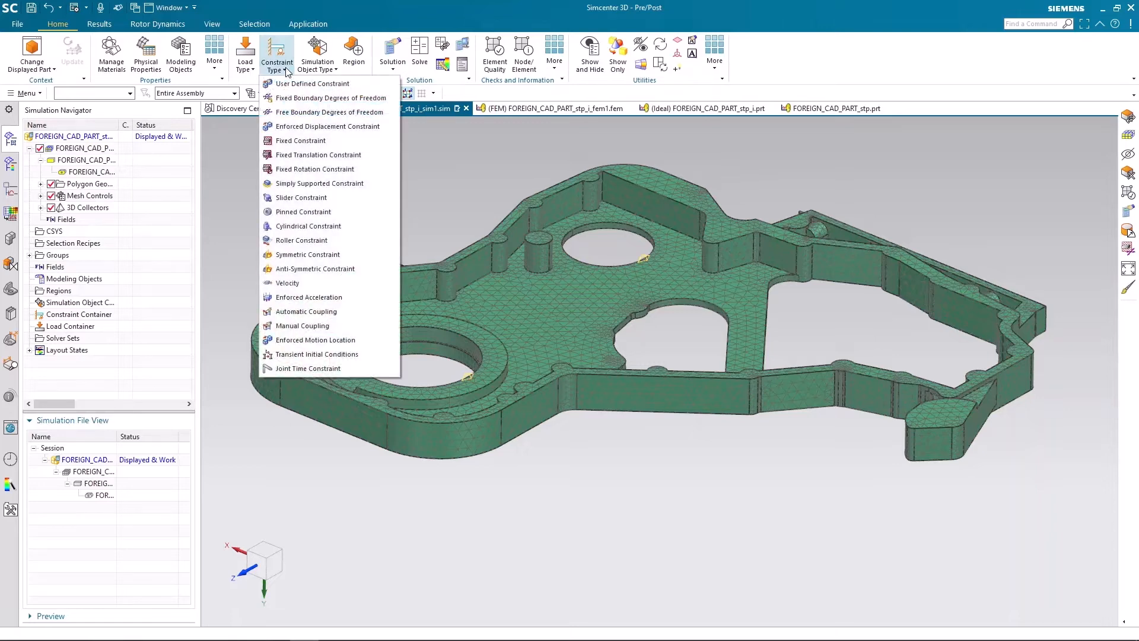
click(303, 141)
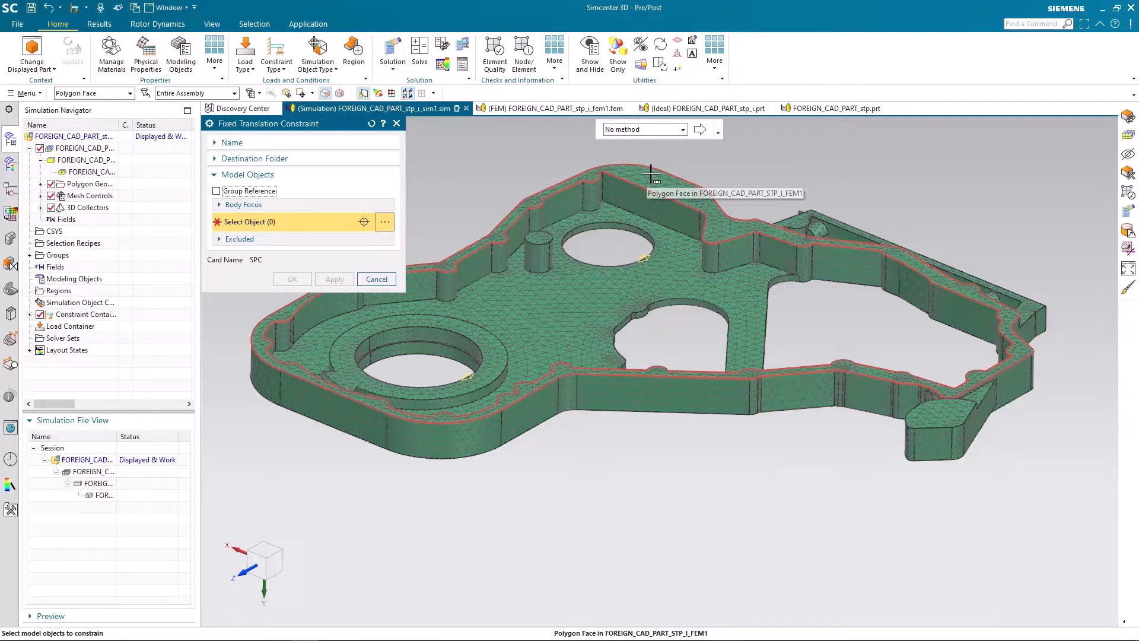
right_click(777, 155)
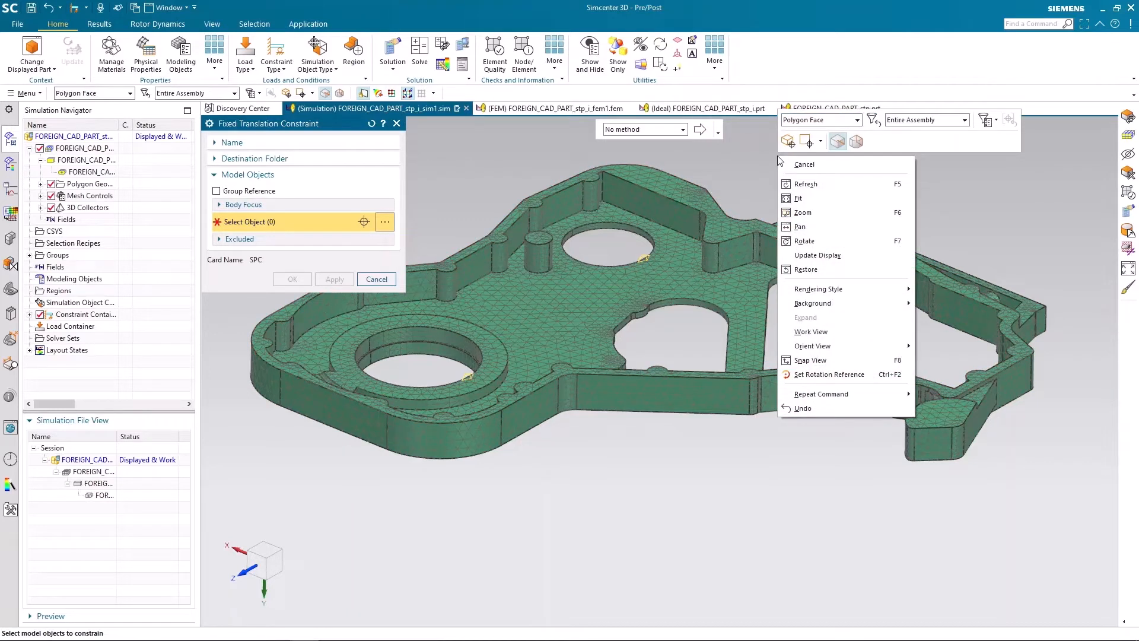
click(858, 120)
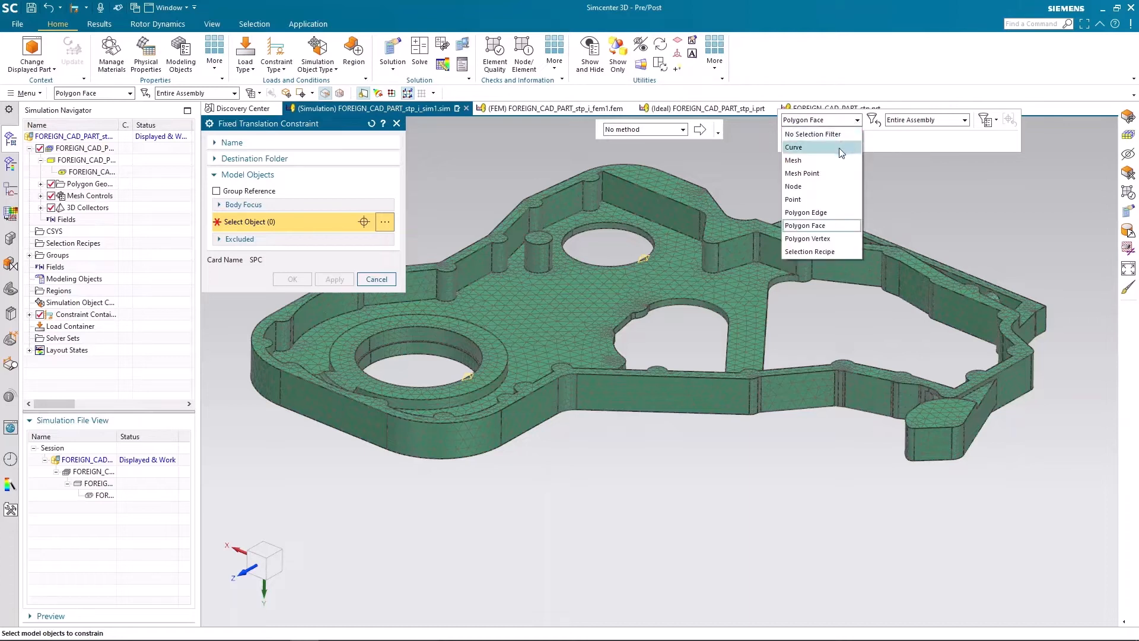
click(827, 226)
click(698, 184)
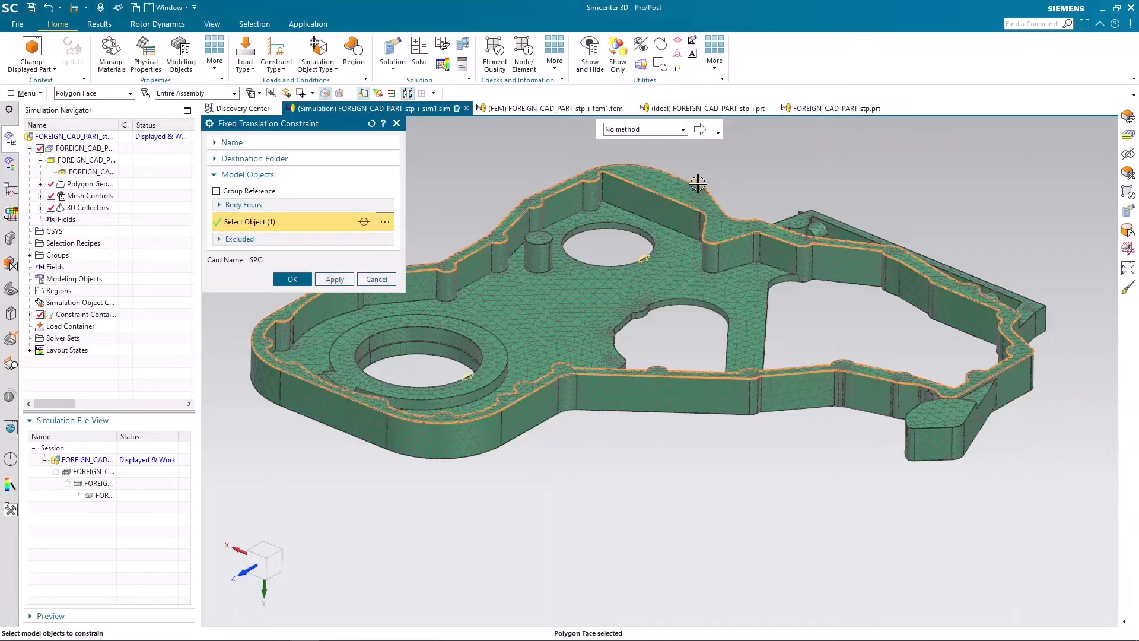
click(293, 279)
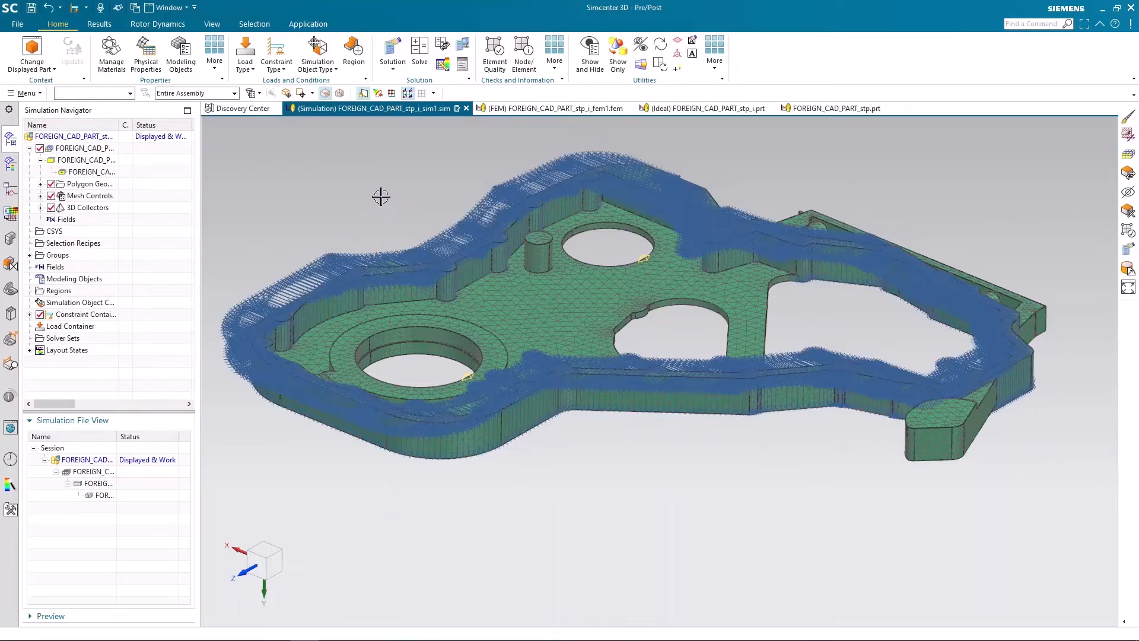
Step: Set the boundary condition display mode of the fixed translation constraint to Collapsed
click(30, 314)
right_click(81, 327)
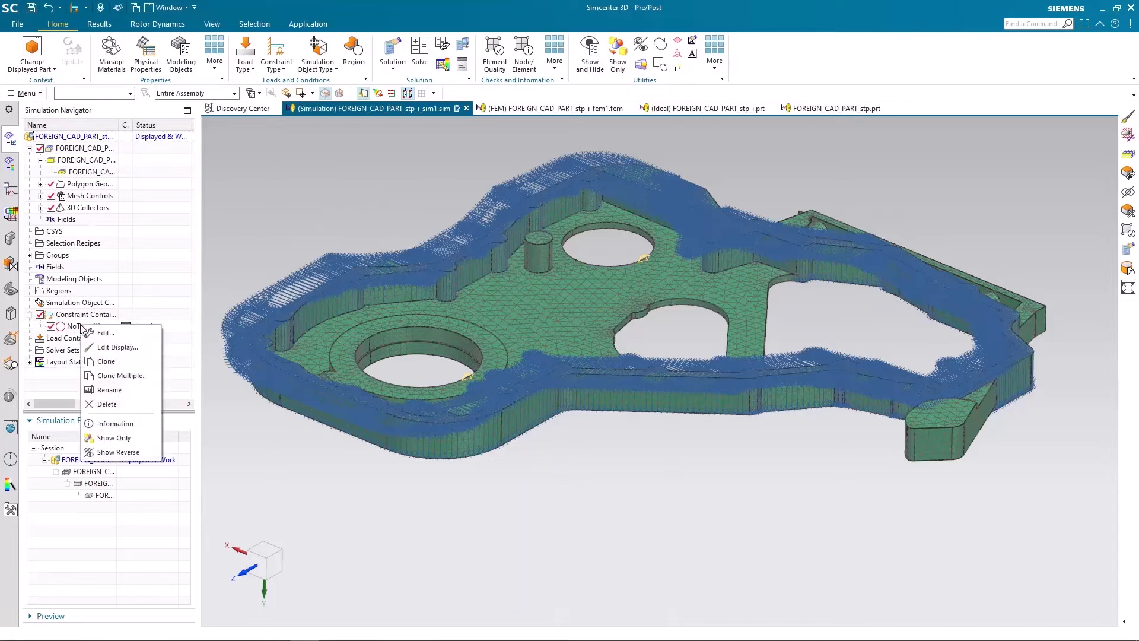
click(116, 347)
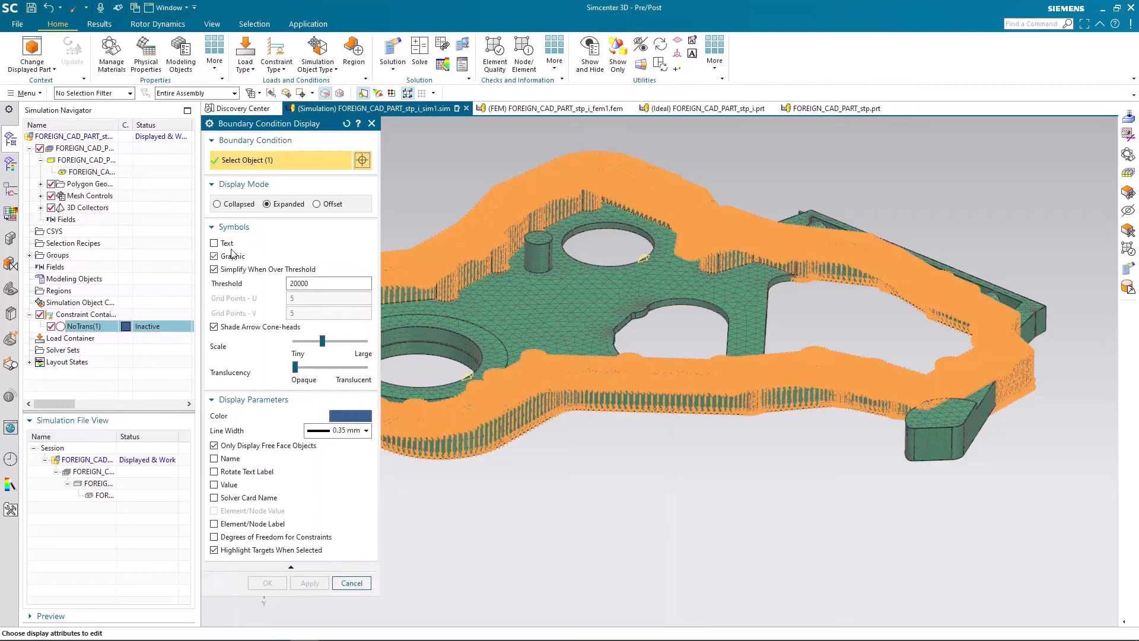
click(235, 204)
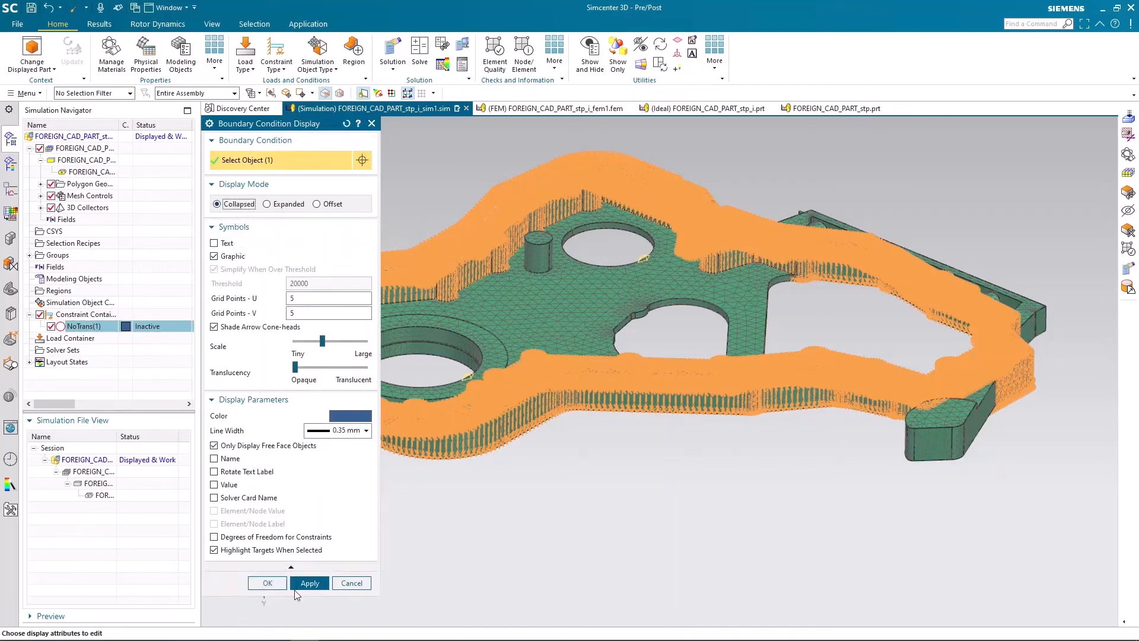
click(309, 583)
click(268, 583)
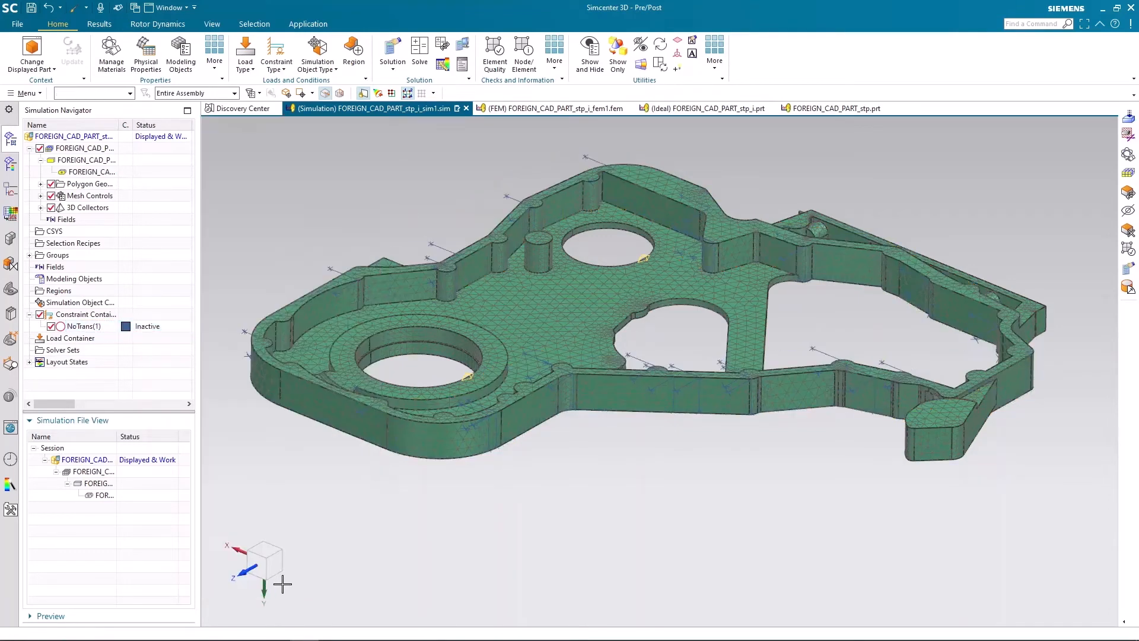
middle_drag(596, 465, 724, 520)
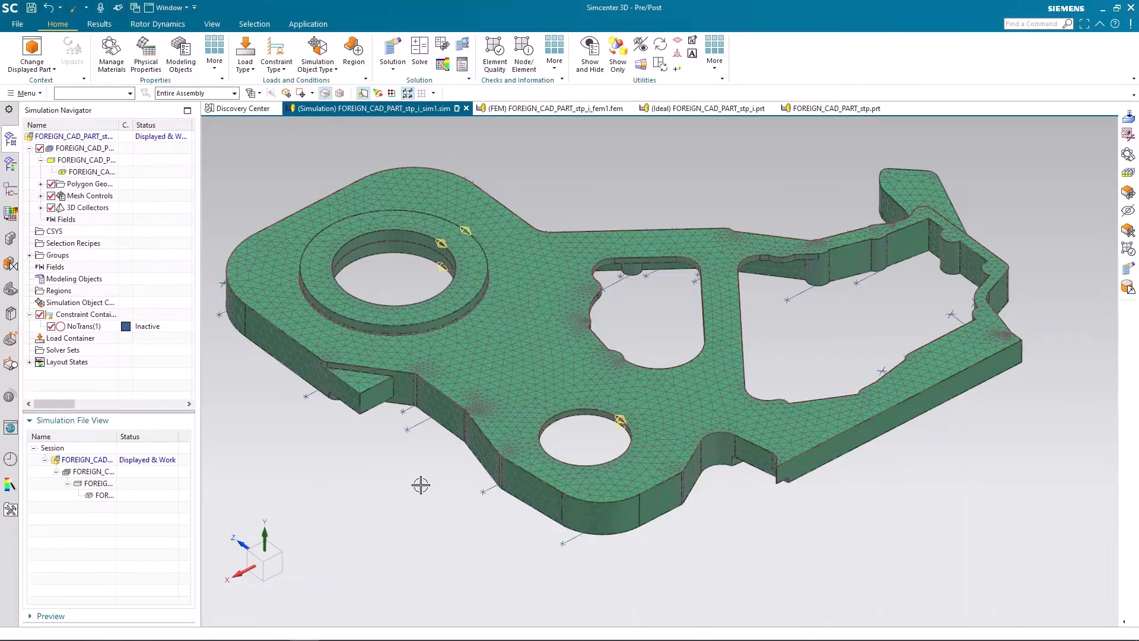
click(285, 71)
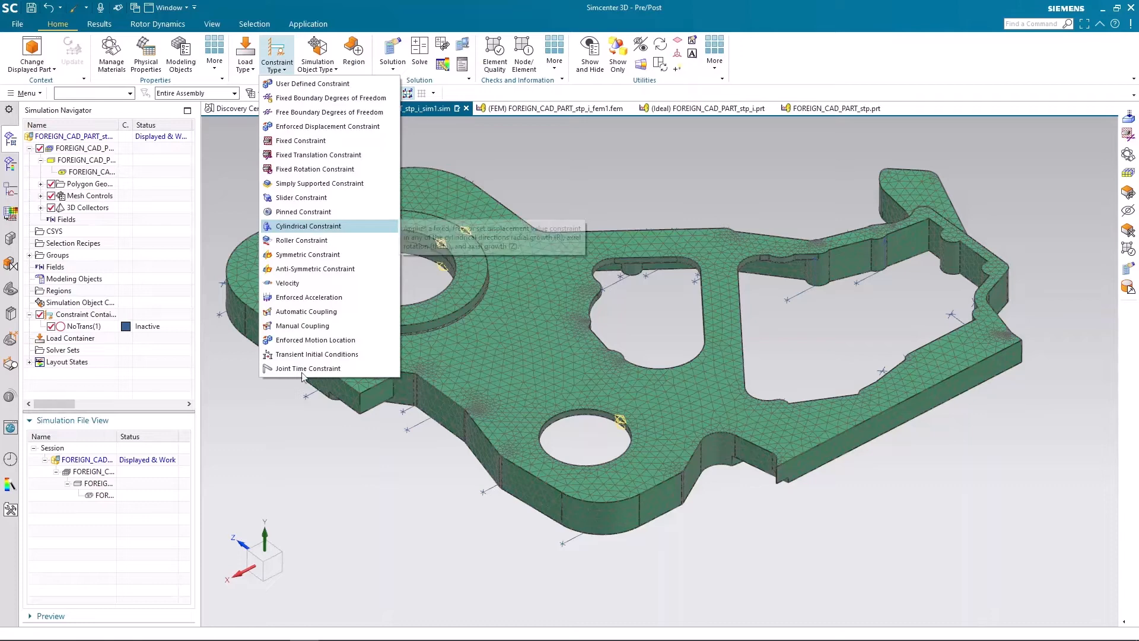
click(319, 439)
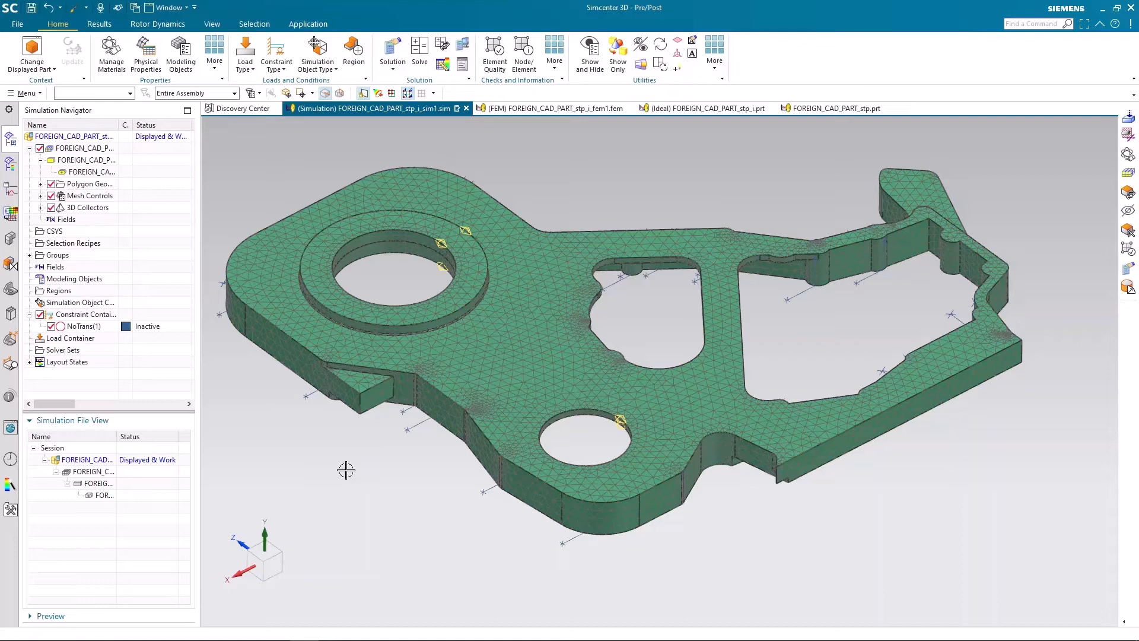
Step: In the FEM file, create a Point to Edge 1D connection of type RBE2 from the small hole's centre to its circular edge
double_click(101, 471)
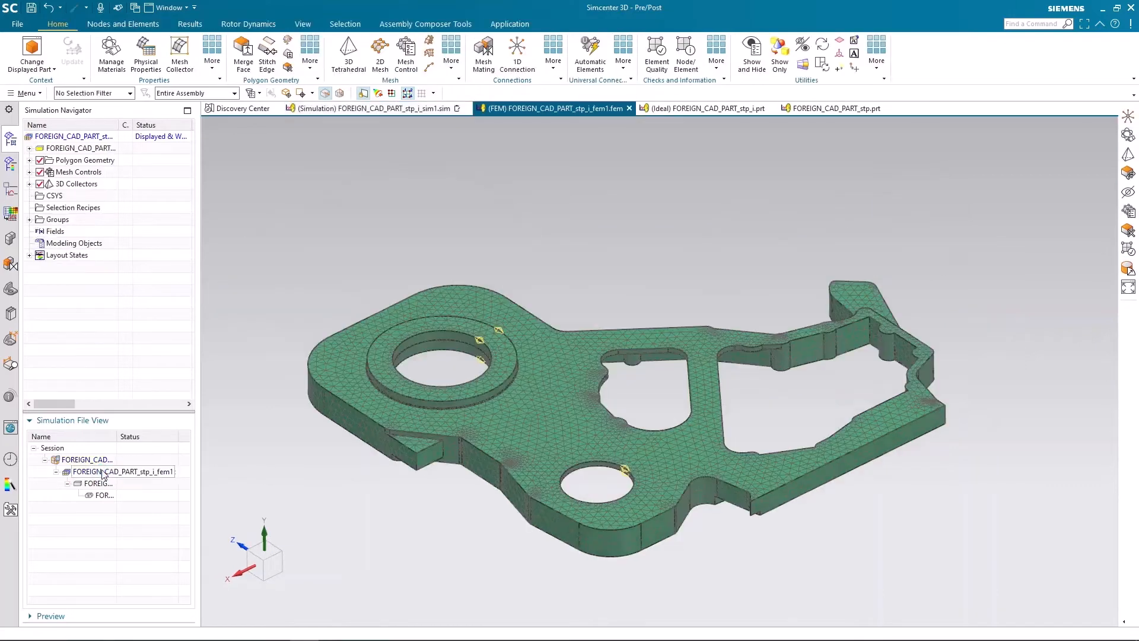
scroll(618, 585, up, 2)
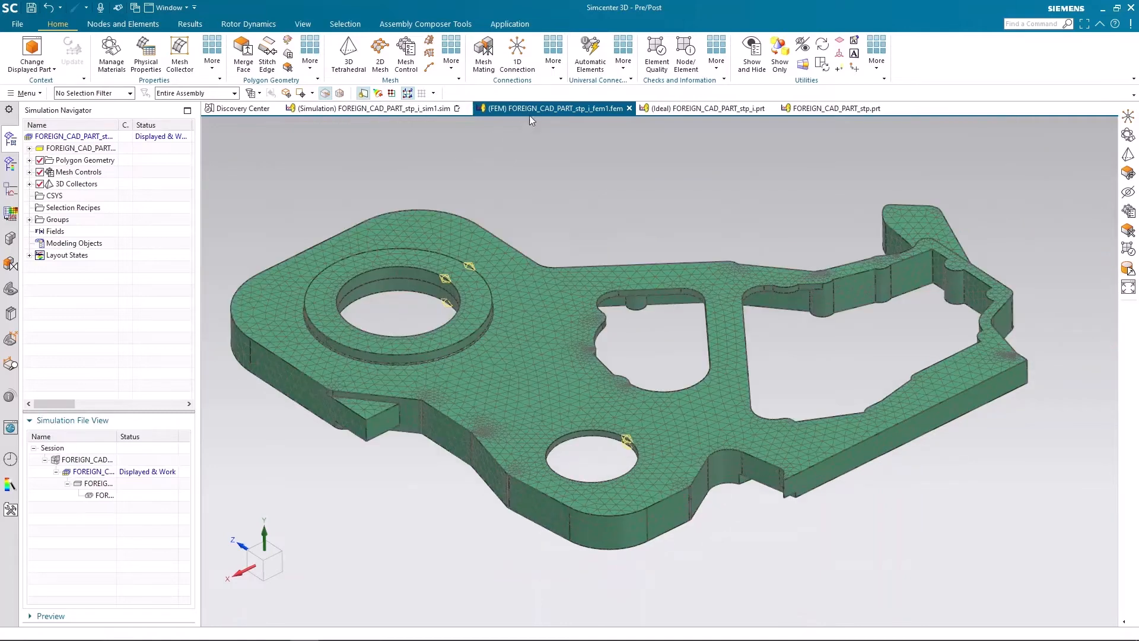
click(523, 59)
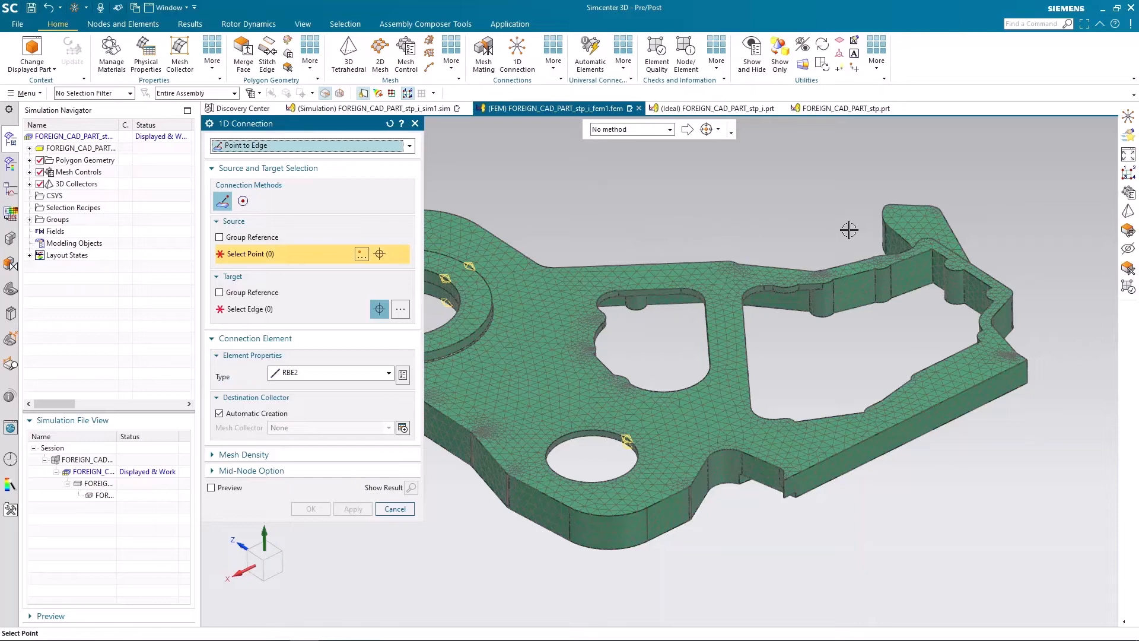
scroll(848, 231, down, 1)
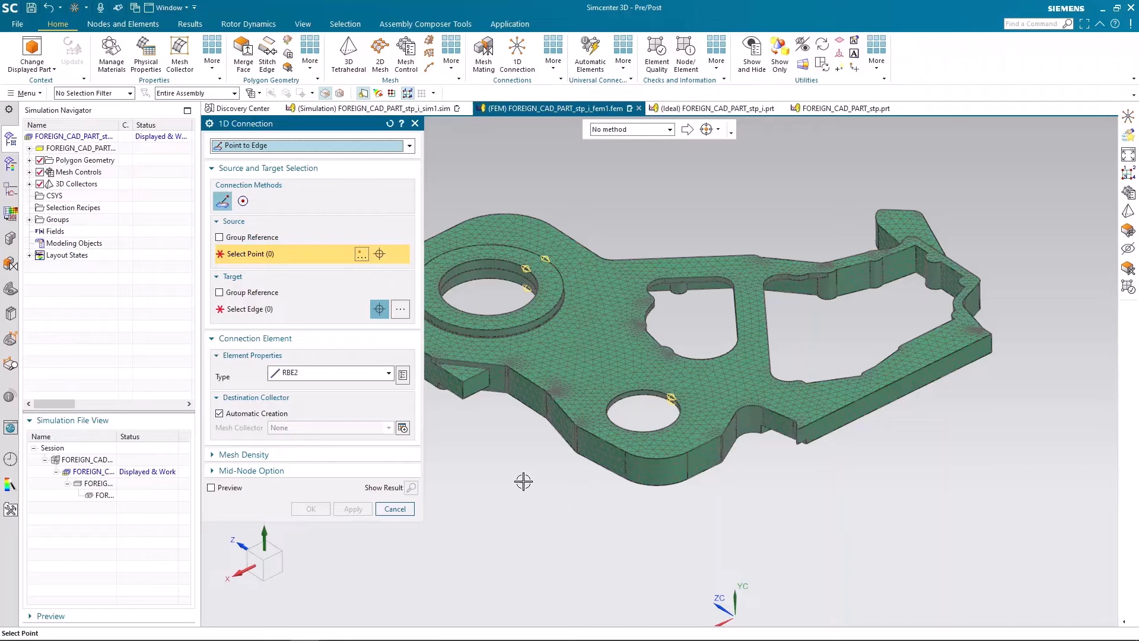
scroll(646, 414, up, 2)
click(635, 405)
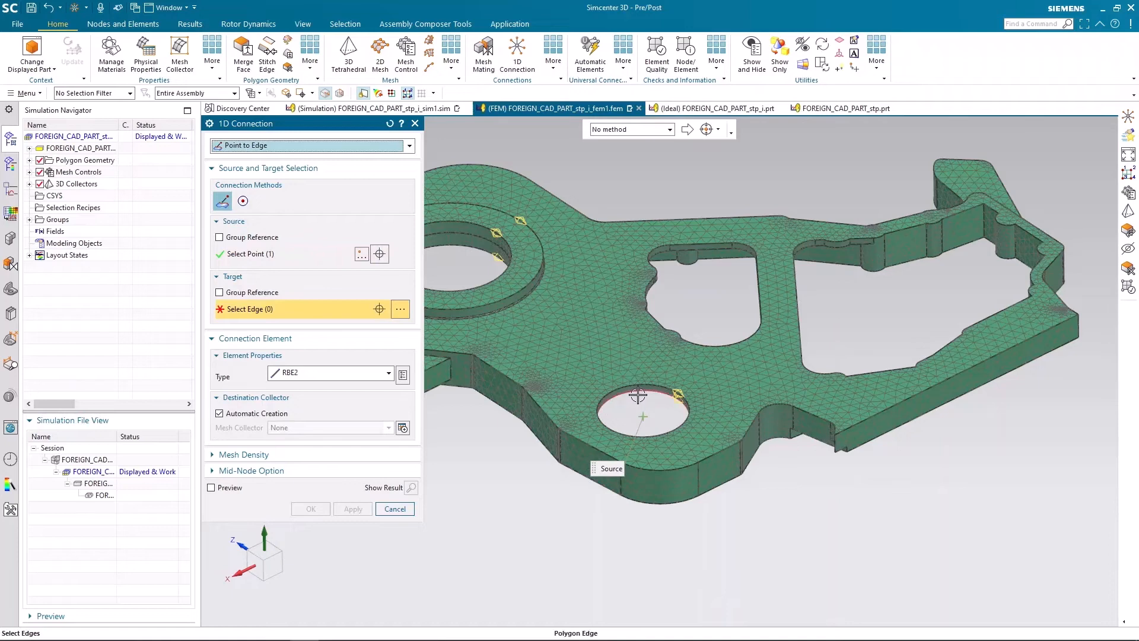
click(638, 394)
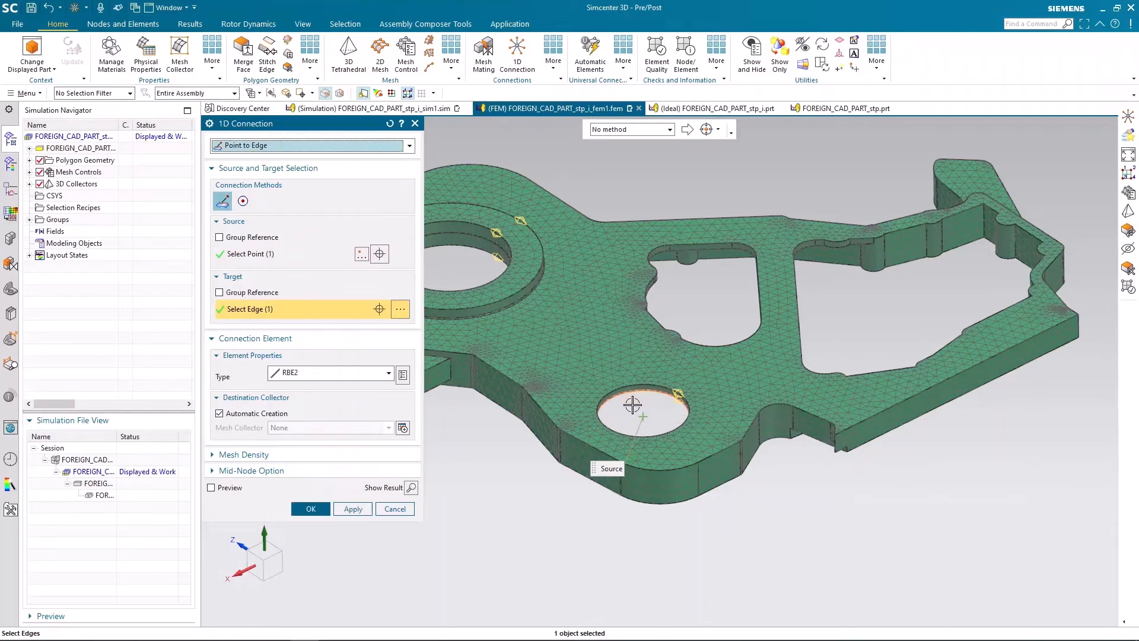
click(367, 374)
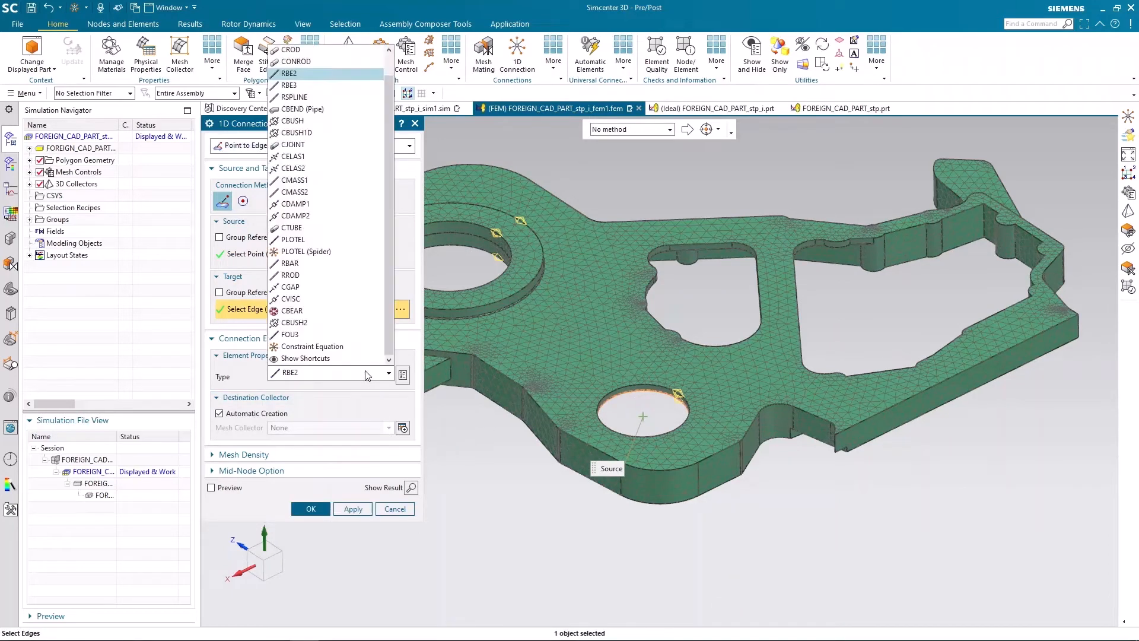
click(354, 73)
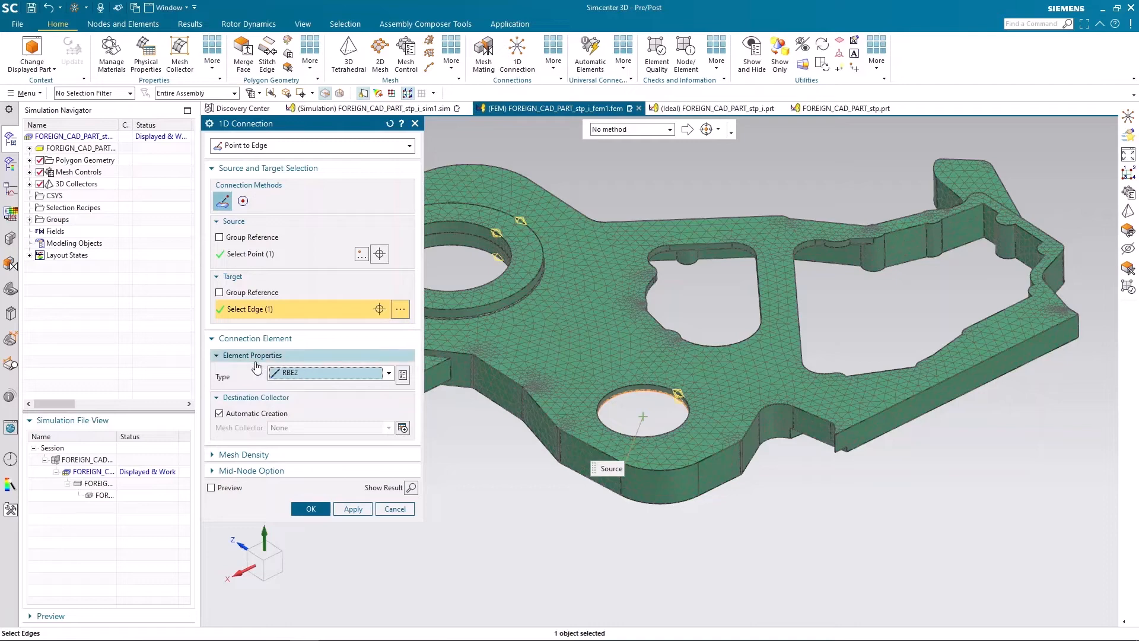
click(348, 510)
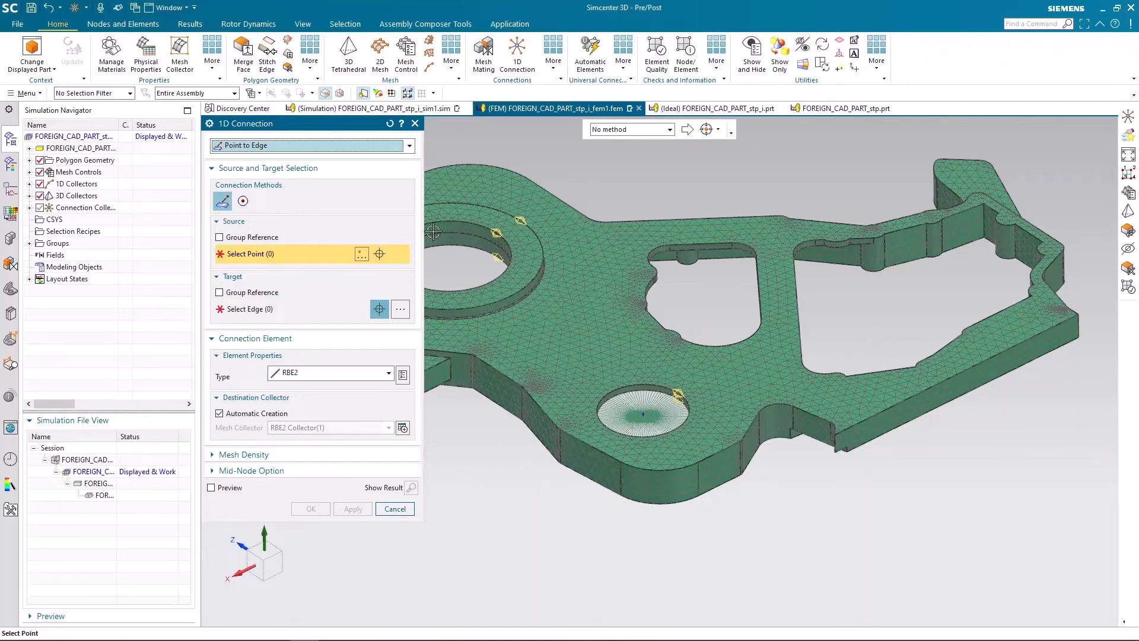
click(416, 124)
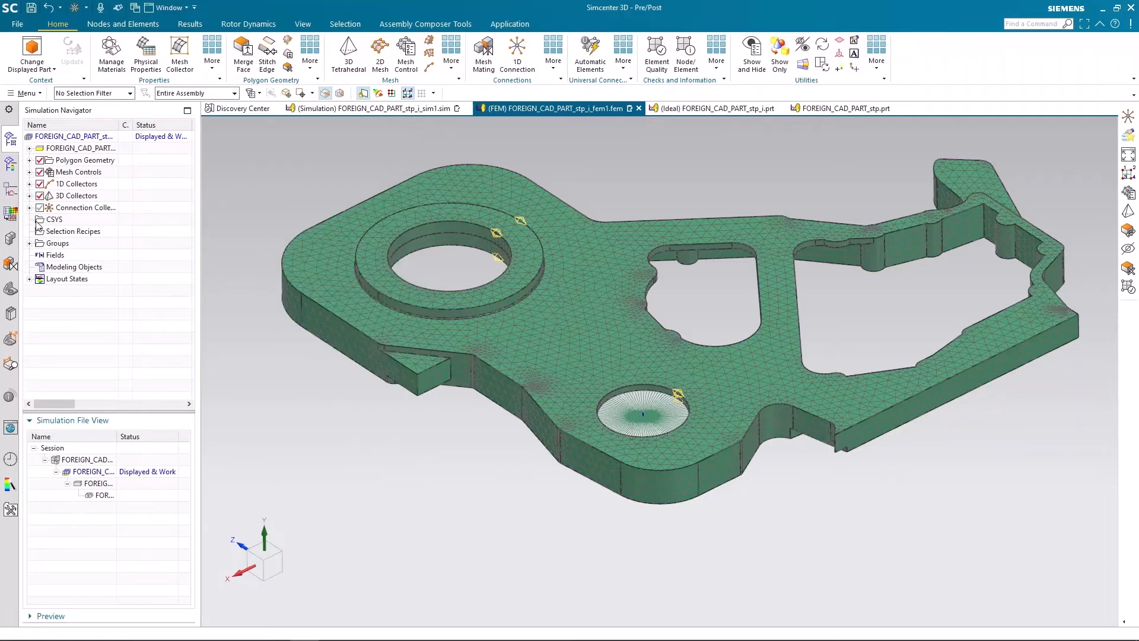
Step: Change the display color of the RBE2 mesh collector to magenta
click(29, 184)
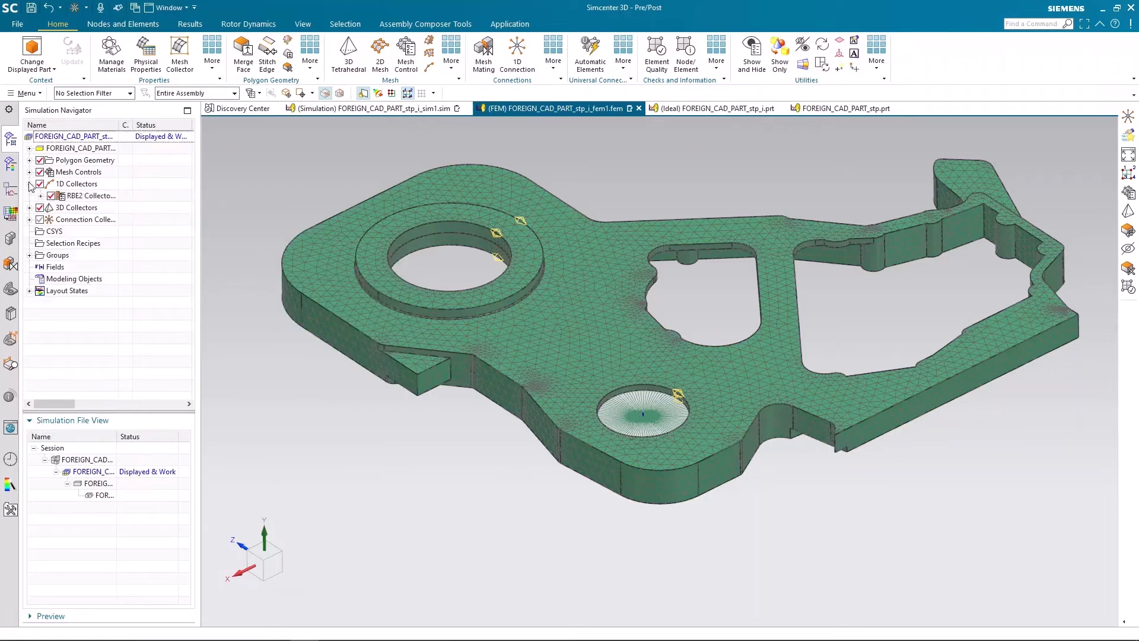
right_click(79, 196)
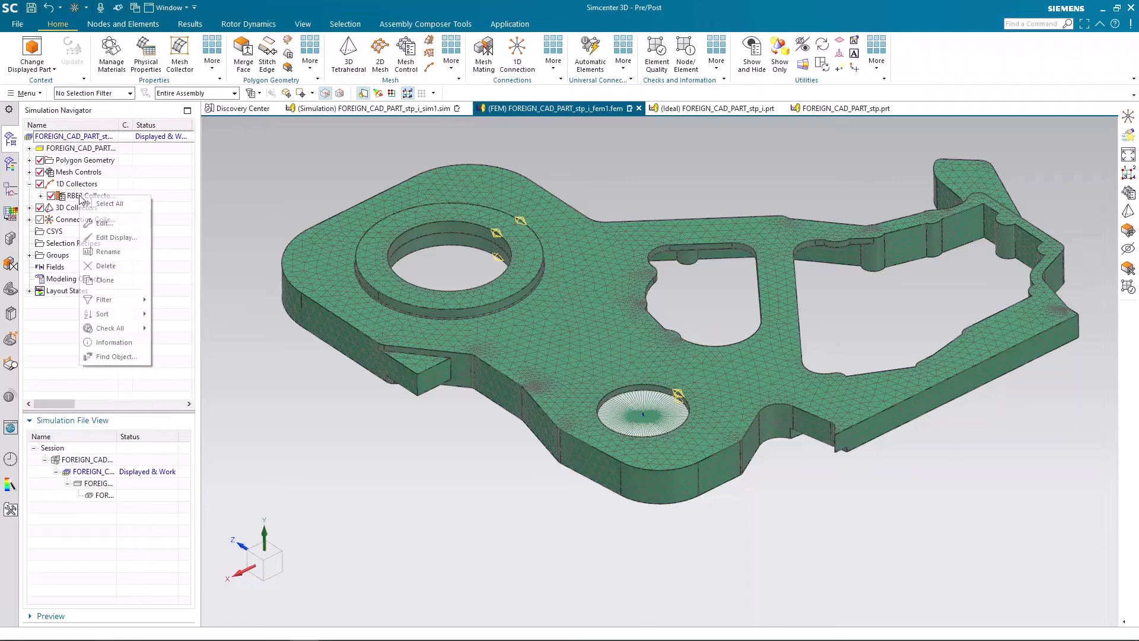
click(108, 238)
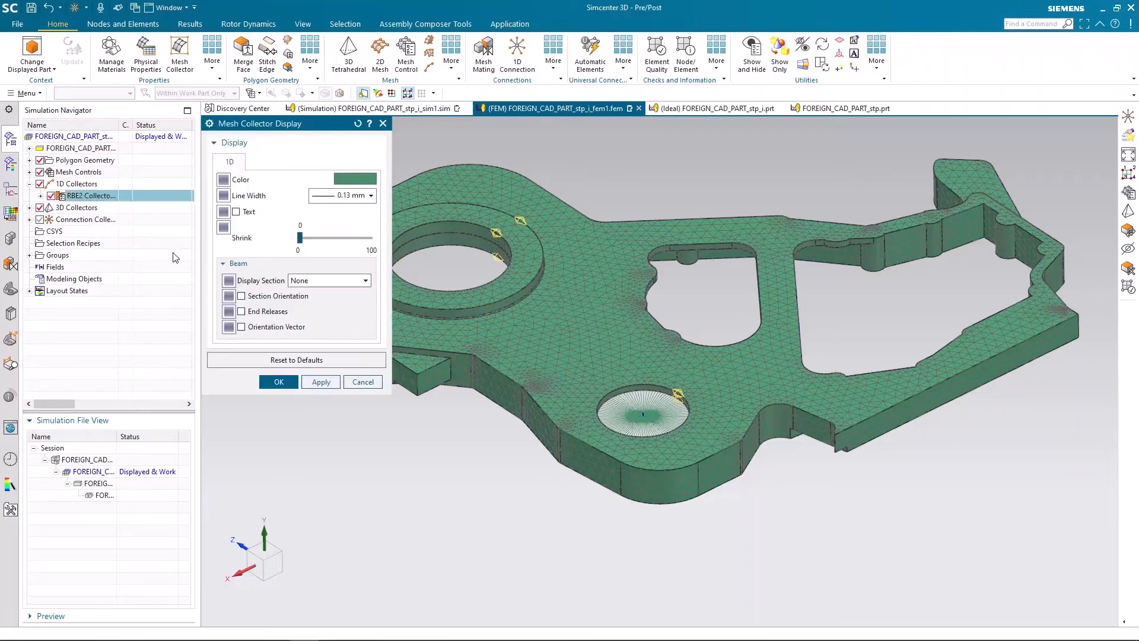
click(341, 180)
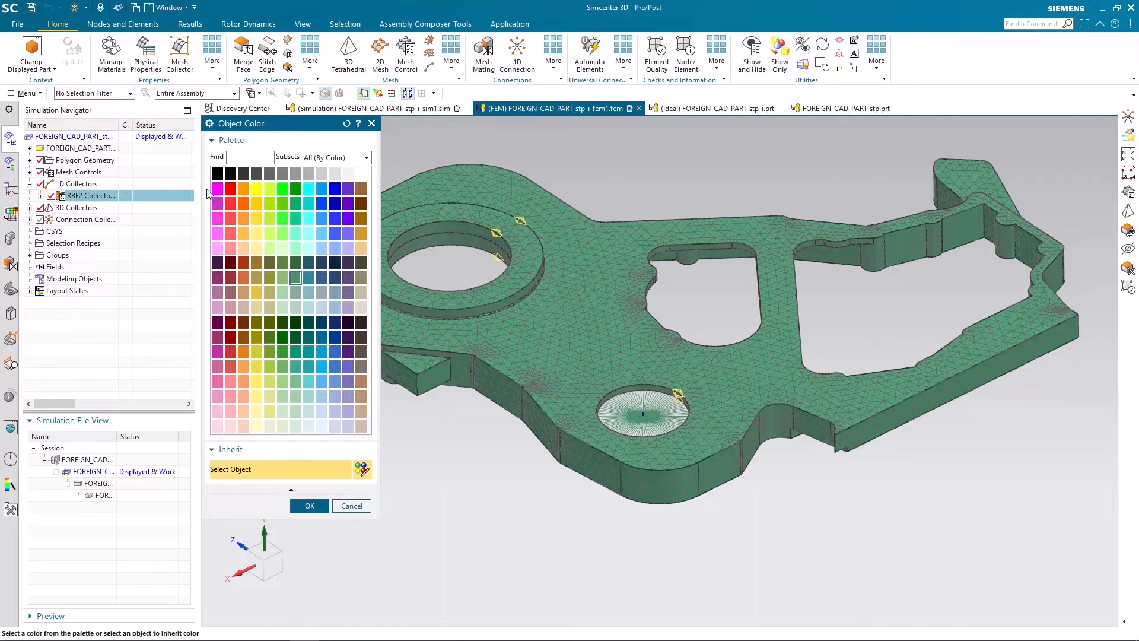
click(218, 189)
click(309, 505)
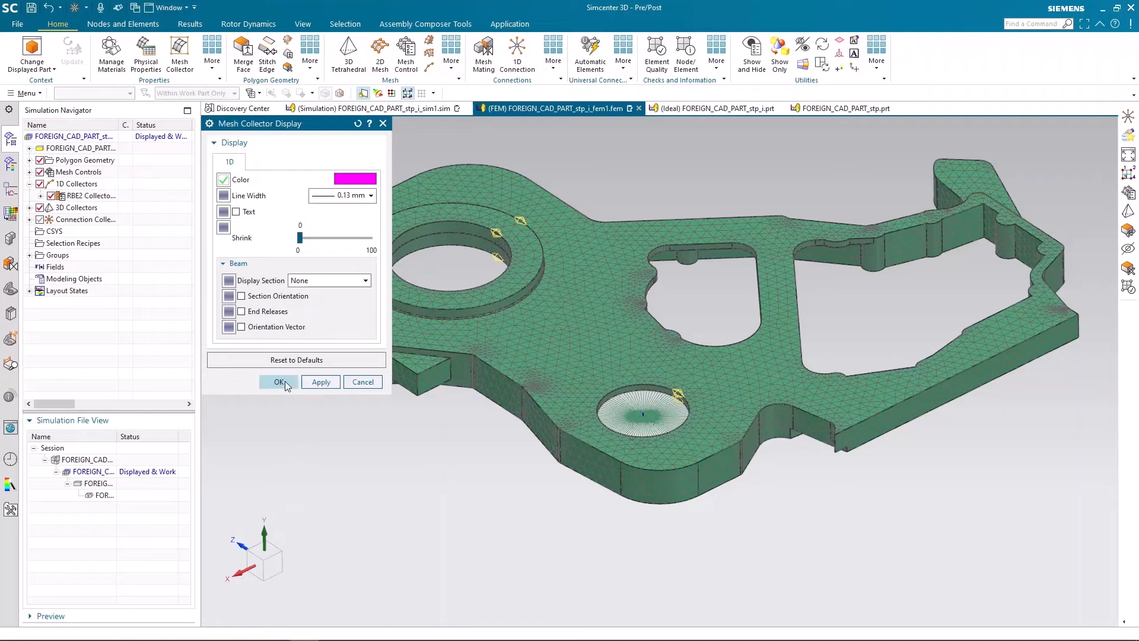
click(283, 385)
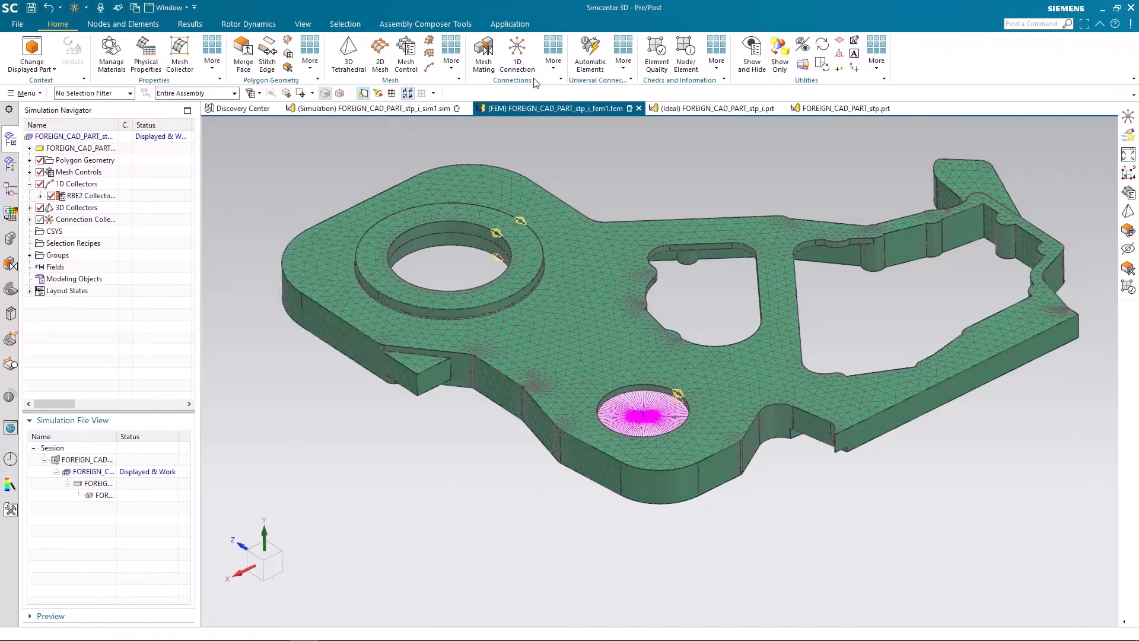
Step: Create a Point to Edge RBE2 connection from the small hole's centre to its upper circular edge, placed in the existing RBE2 Collector(1)
click(519, 53)
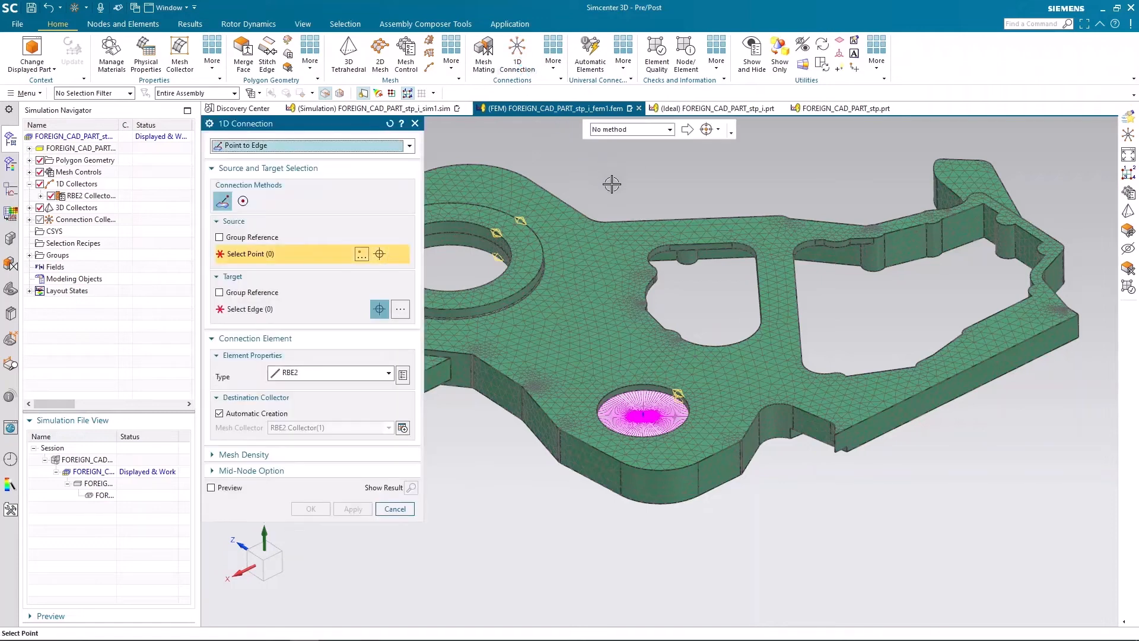
click(643, 389)
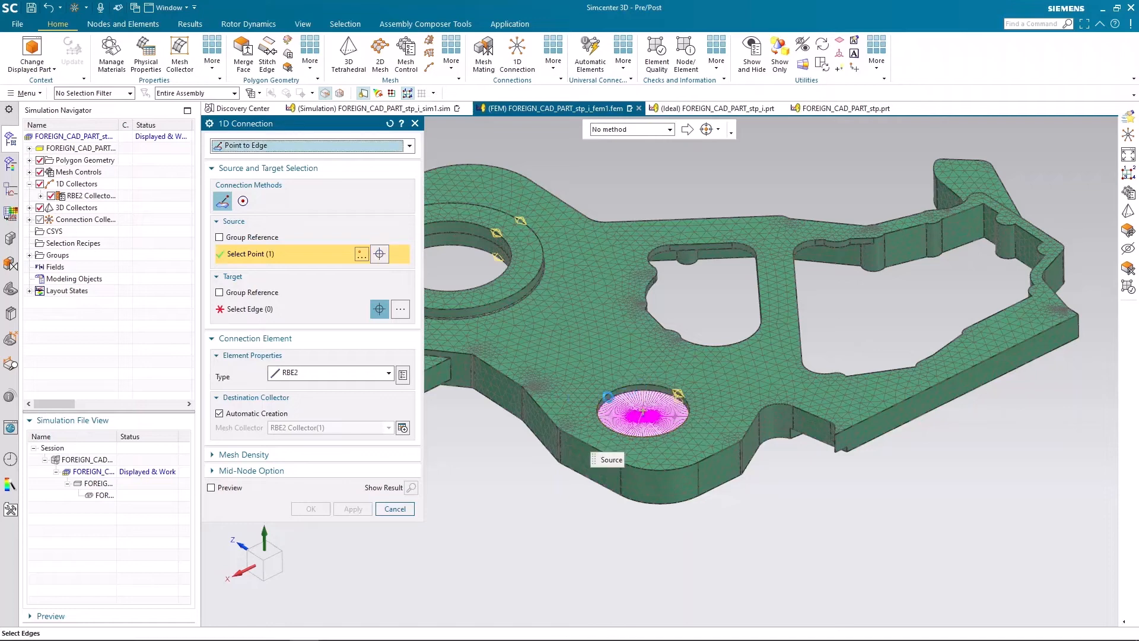
click(625, 387)
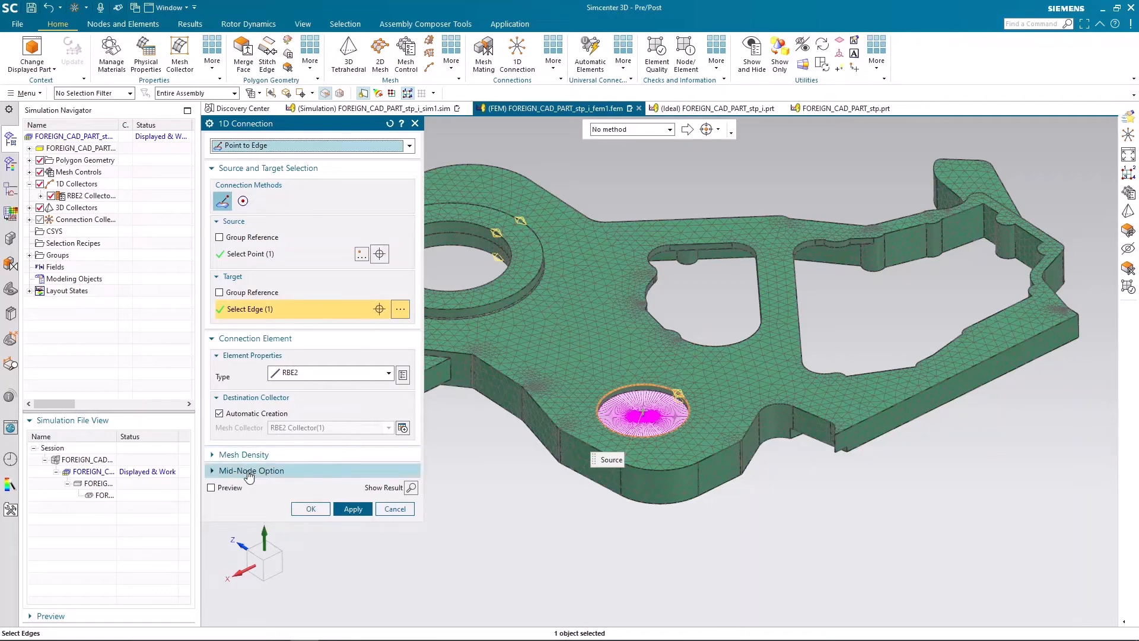
click(236, 415)
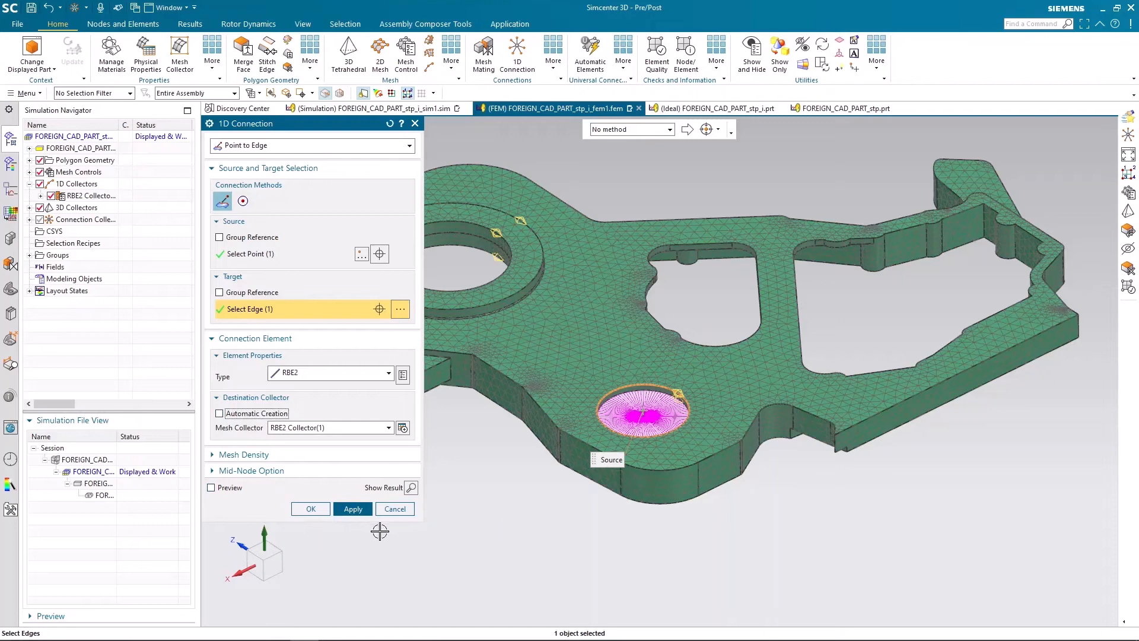
click(318, 509)
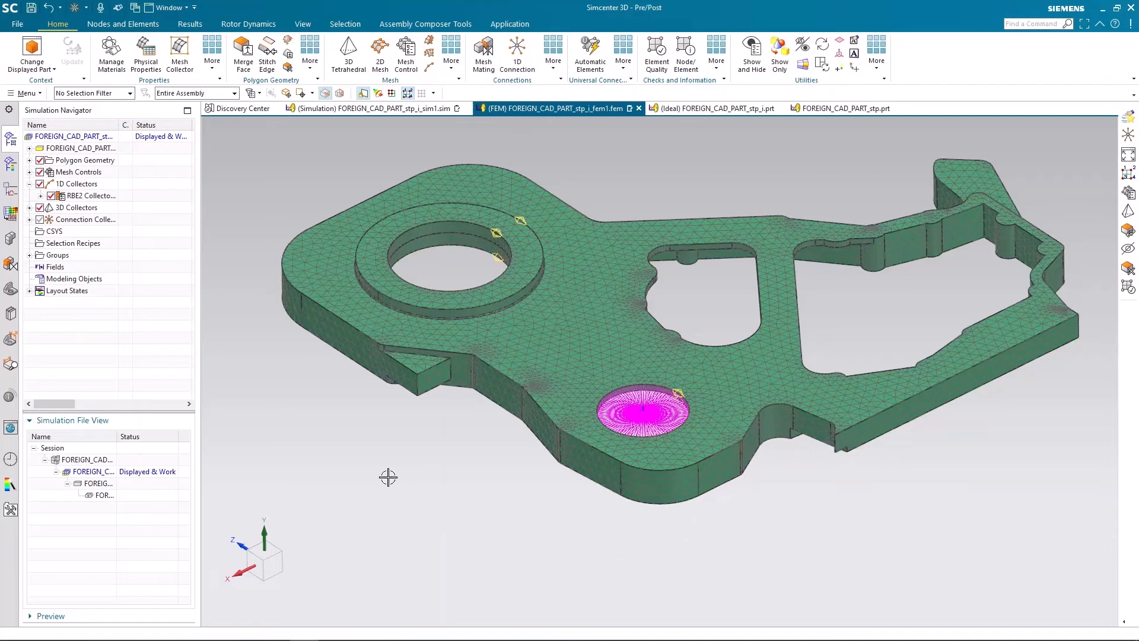
Step: In the simulation file, apply a normal Pressure load of 3 atmospheres to the cover's large flat upper polygon face
double_click(83, 459)
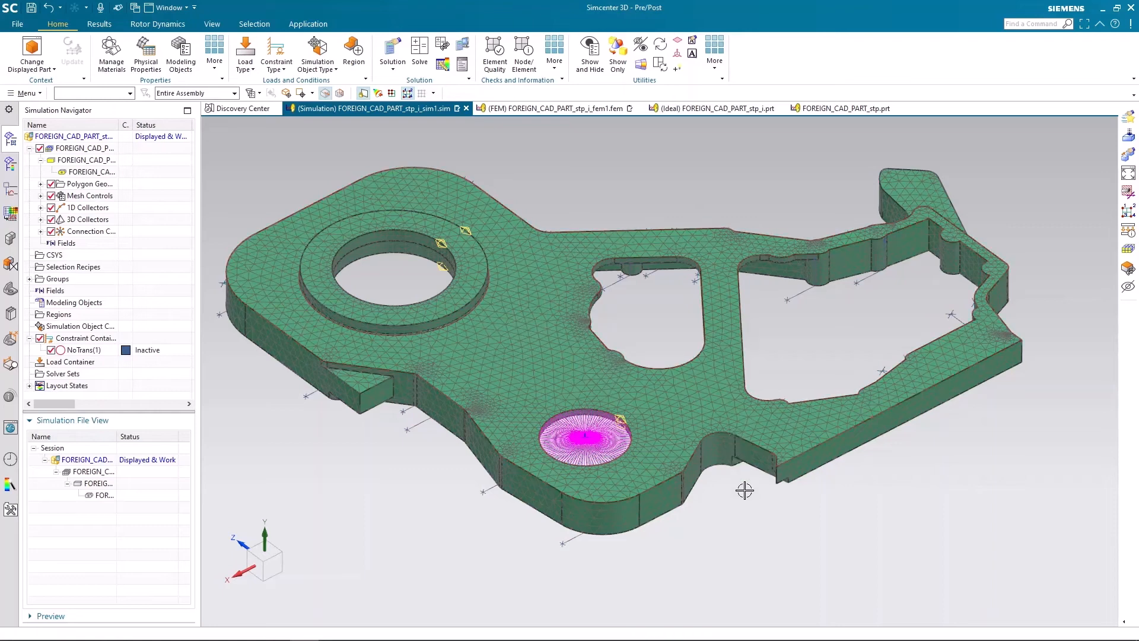
click(247, 70)
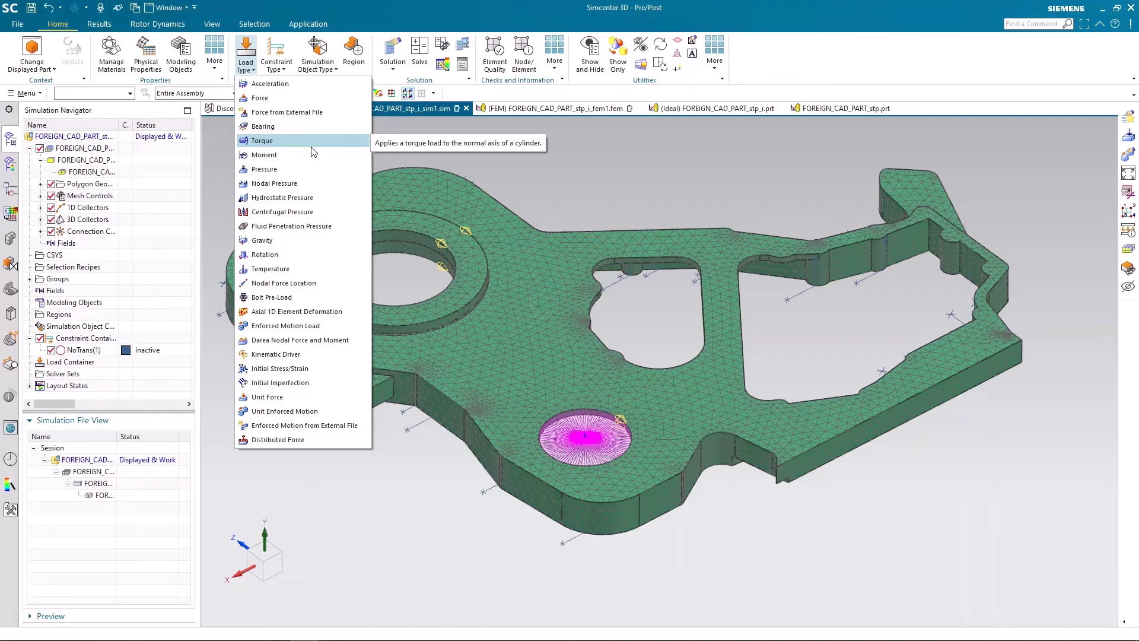
click(279, 172)
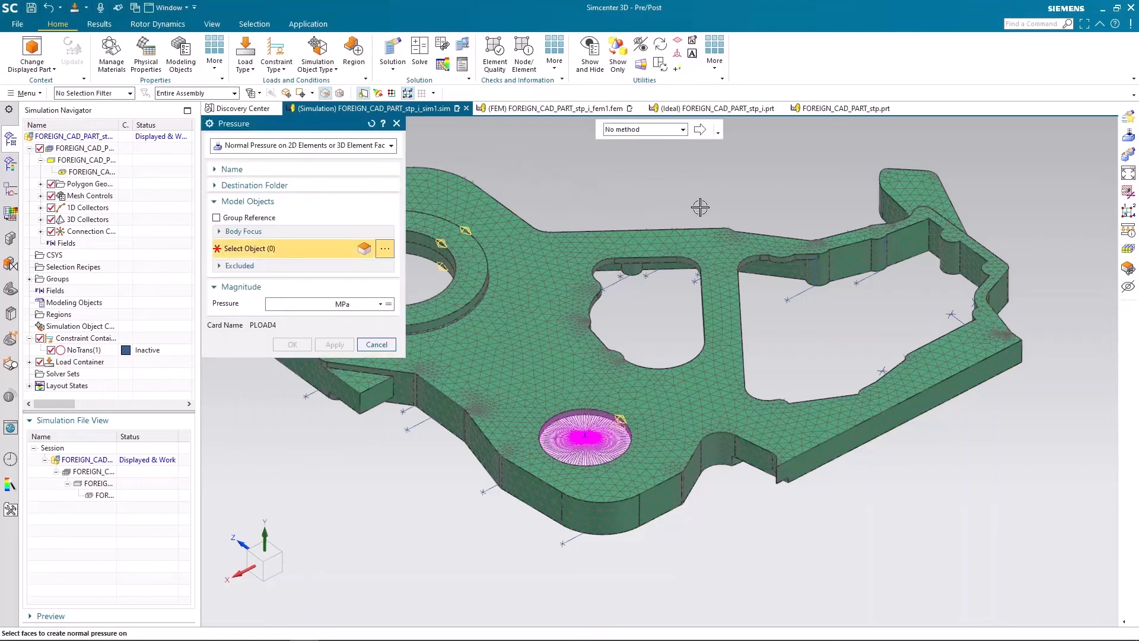
click(380, 304)
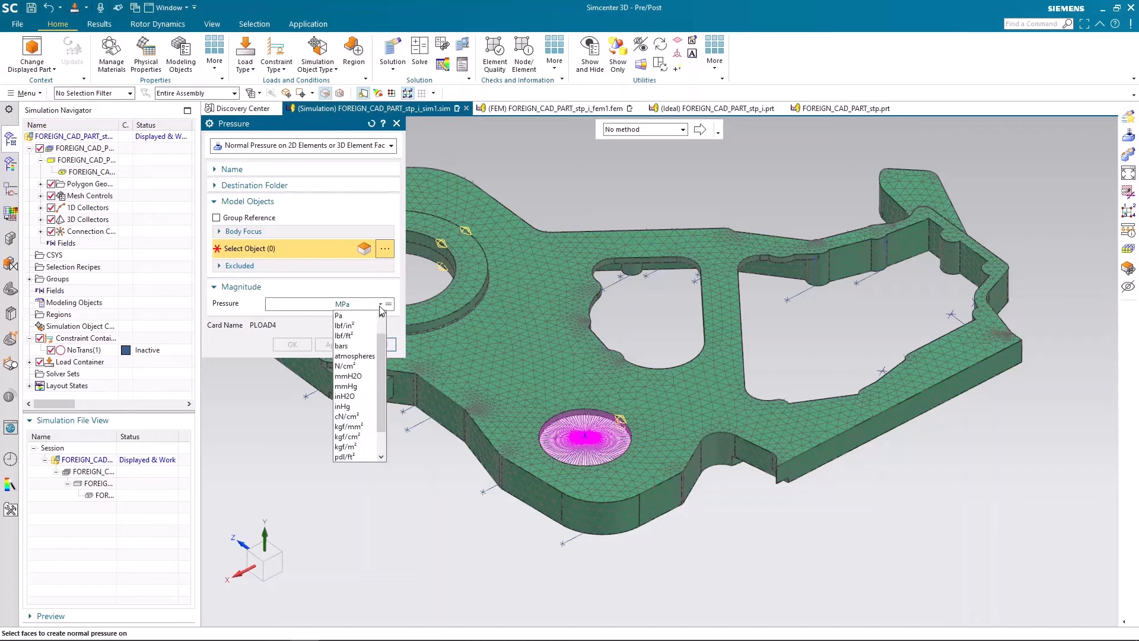
click(370, 356)
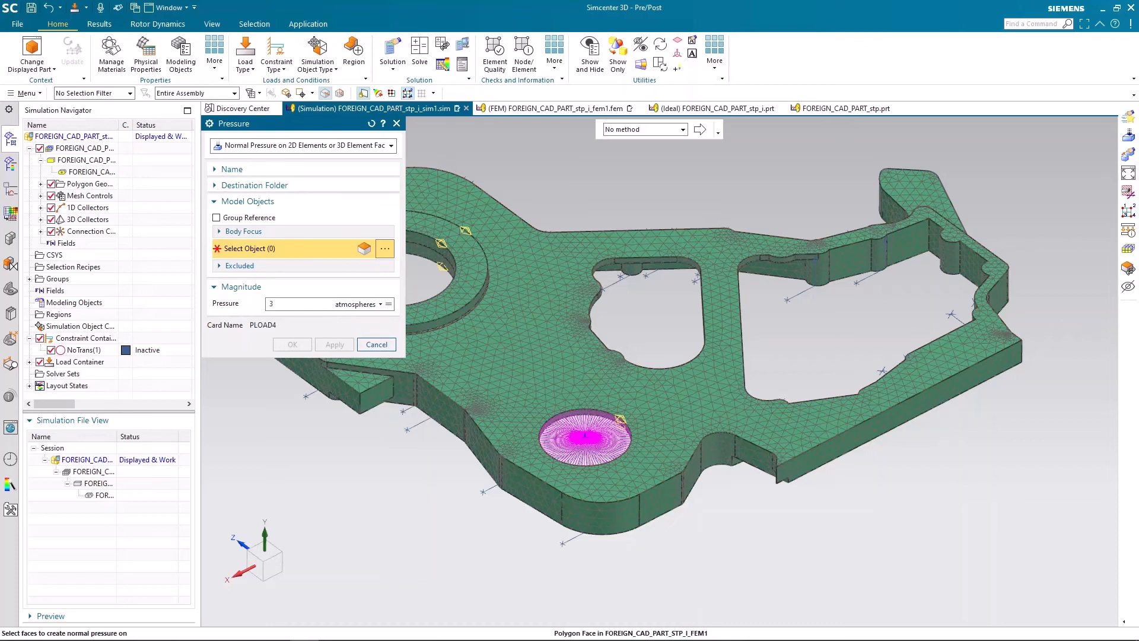
click(554, 328)
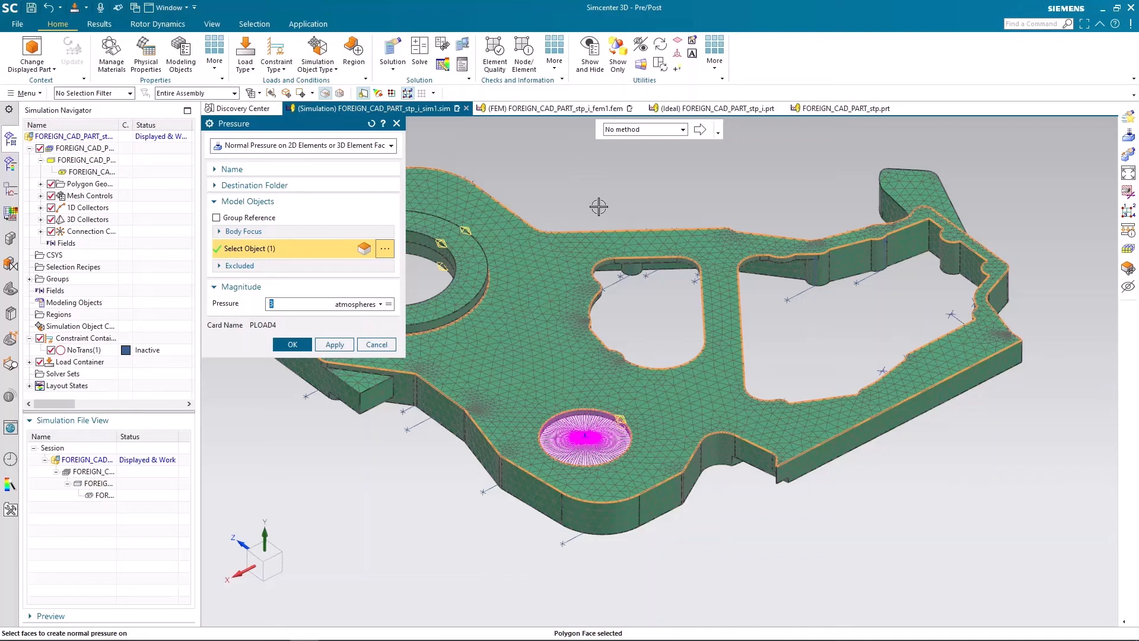
click(290, 344)
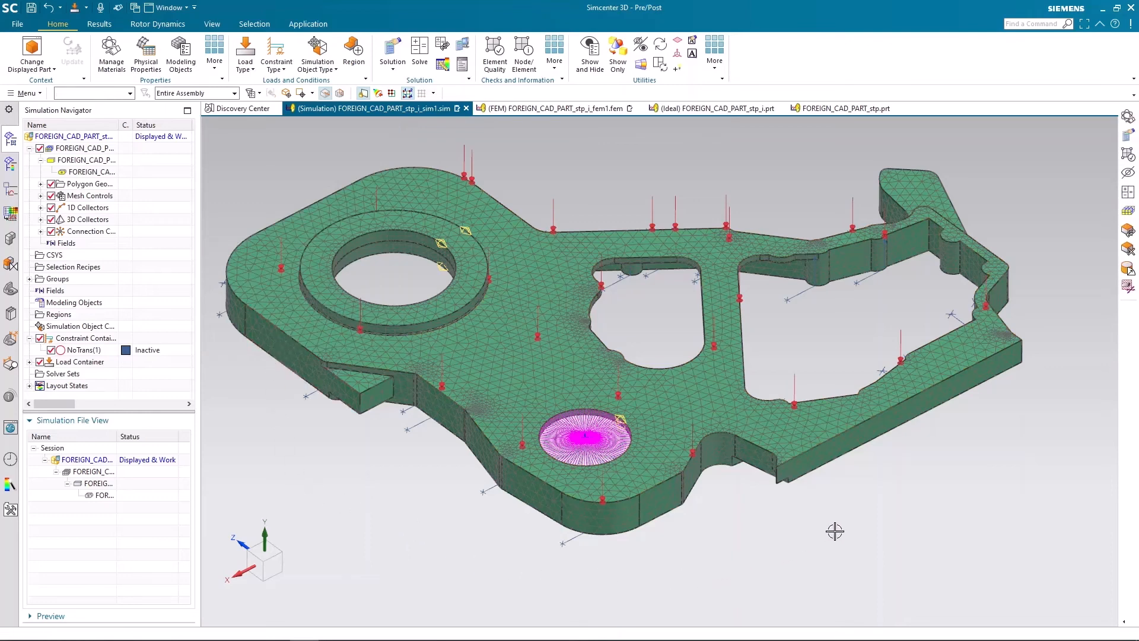
middle_drag(834, 531, 835, 525)
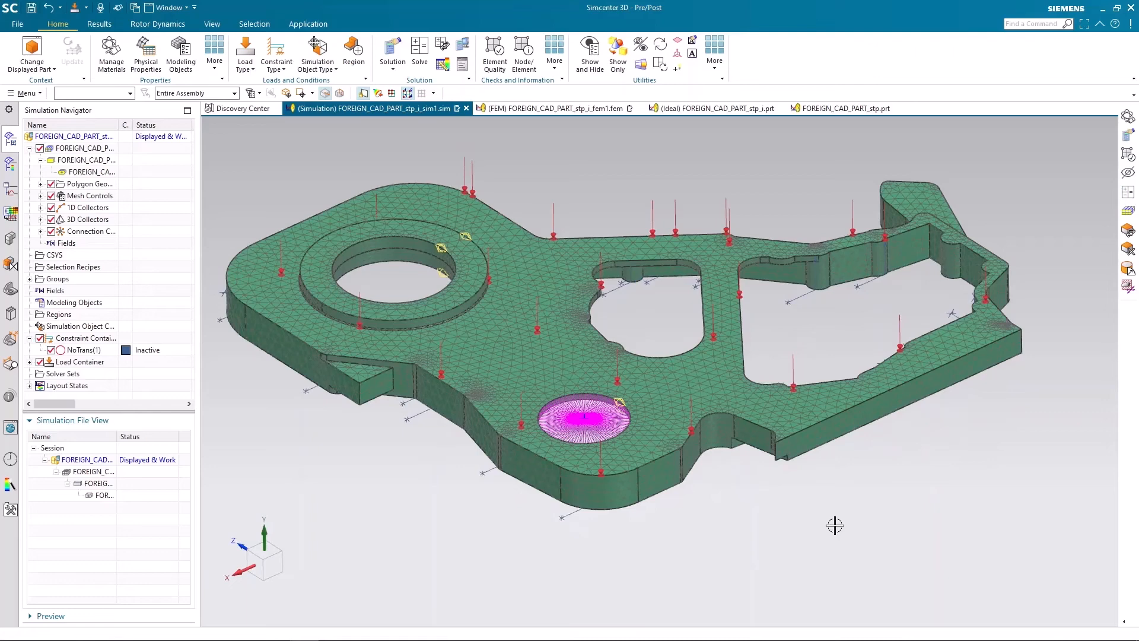